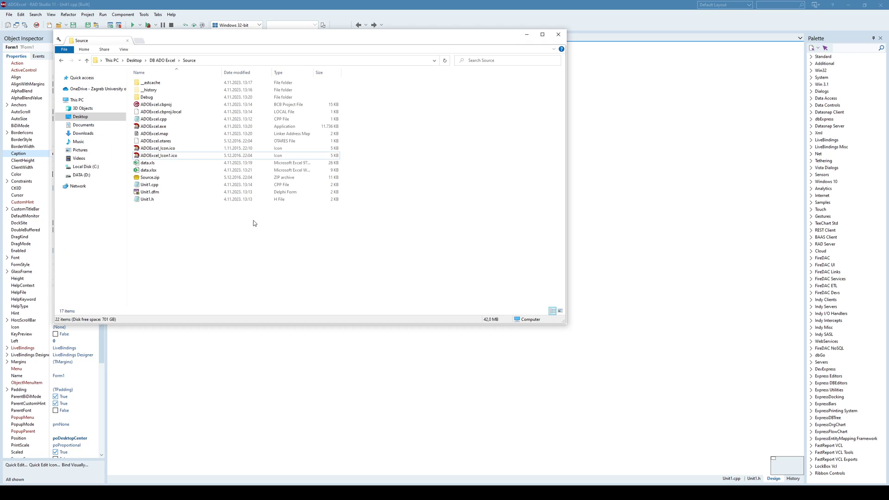
Open data.xls from File Explorer and review its book rows in A1:C3.
{"action": "left_click", "coordinate": [148, 163]}
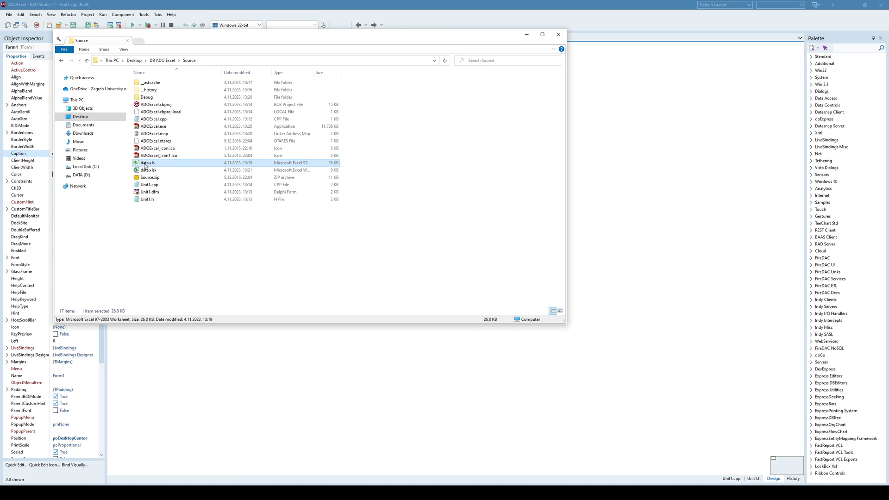
{"action": "double_click", "coordinate": [147, 164]}
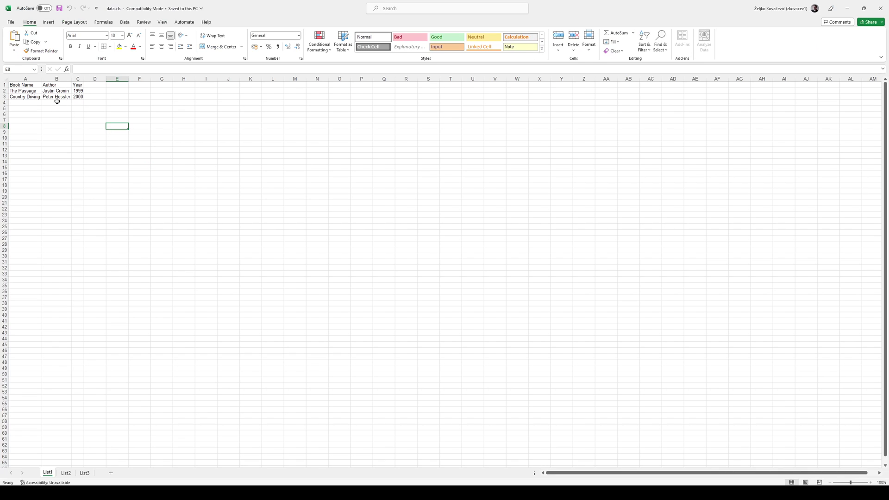
{"action": "left_click_drag", "start_coordinate": [15, 84], "coordinate": [80, 97]}
{"action": "left_click", "coordinate": [145, 97]}
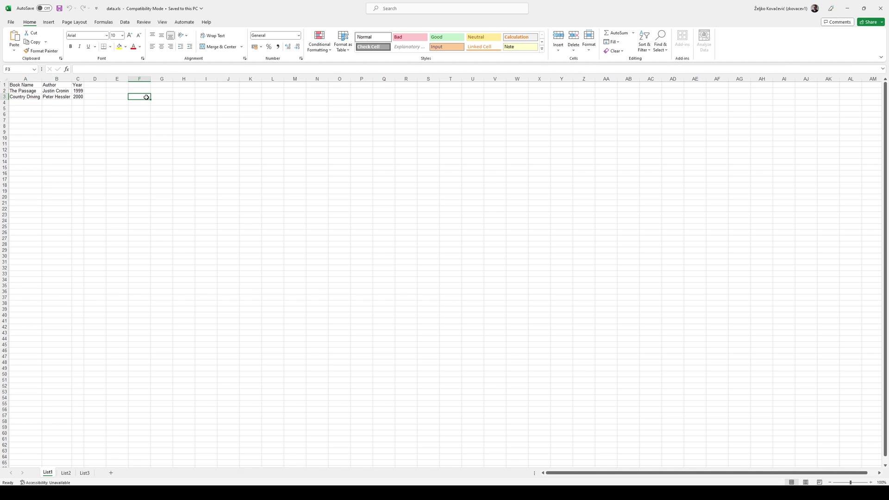
Back in RAD Studio, compile and launch the ADO Query project.
{"action": "key", "text": "alt+Tab"}
{"action": "left_click", "coordinate": [132, 26]}
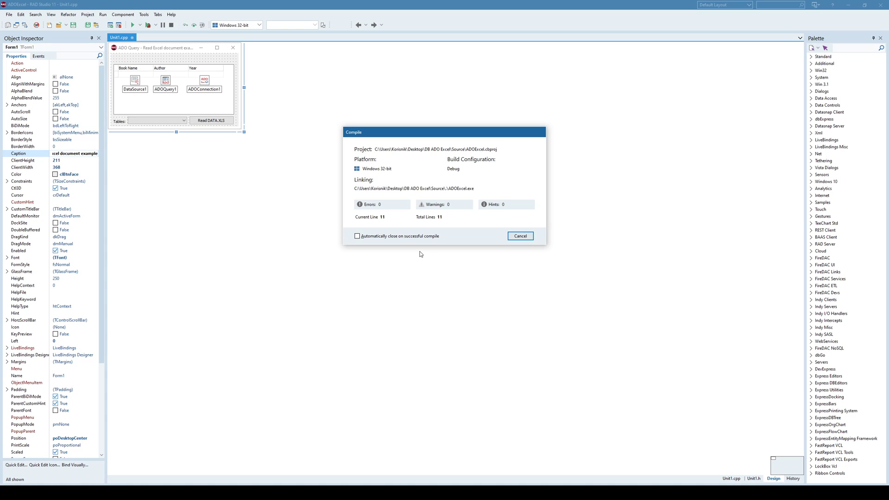
{"action": "key", "text": "alt+Tab"}
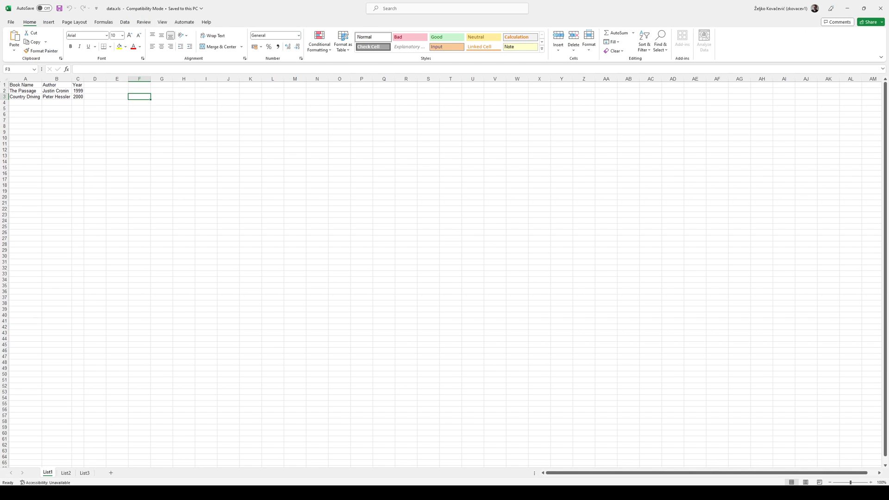
Load data.xls into the grid, edit the title to The Passage 1, then restore The Passage.
{"action": "key", "text": "alt+Tab"}
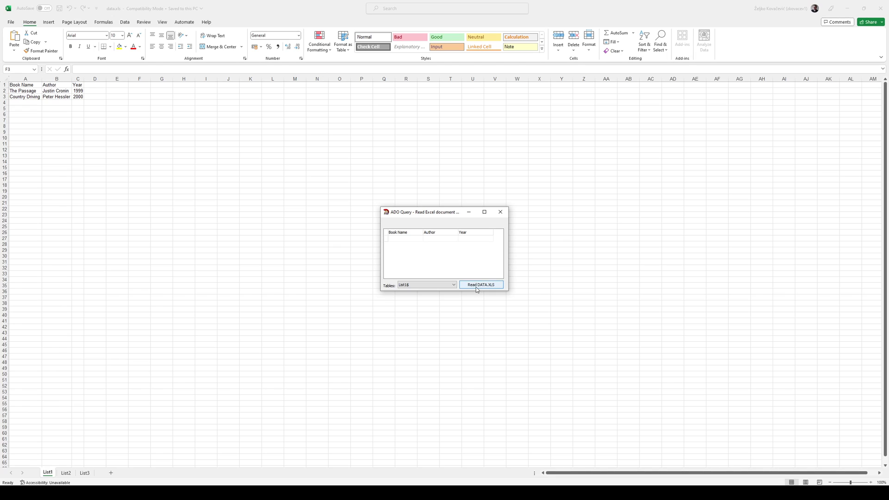
{"action": "left_click", "coordinate": [477, 286]}
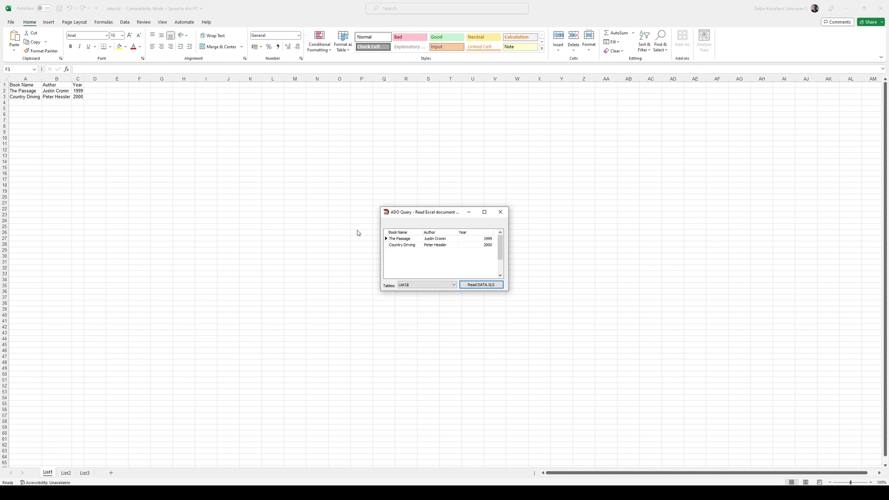
{"action": "left_click", "coordinate": [416, 239]}
{"action": "left_click", "coordinate": [411, 238]}
{"action": "type", "text": "1"}
{"action": "left_click", "coordinate": [414, 245]}
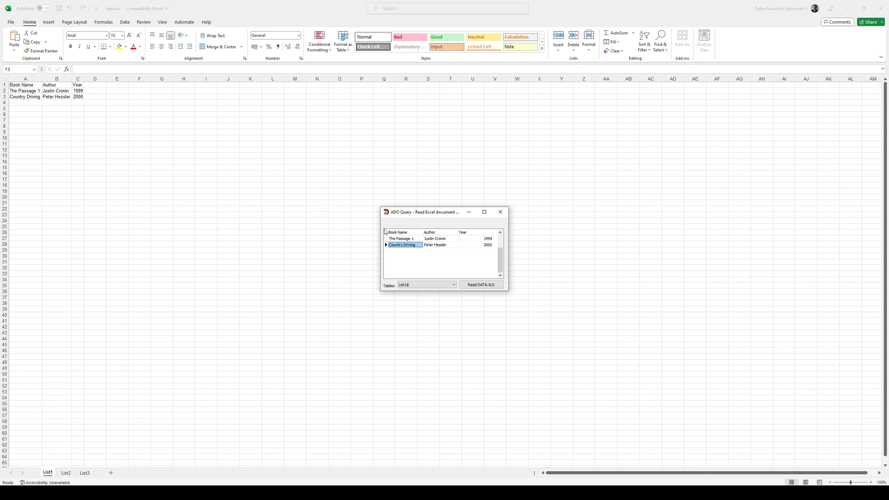
{"action": "left_click", "coordinate": [411, 240]}
{"action": "left_click", "coordinate": [422, 240]}
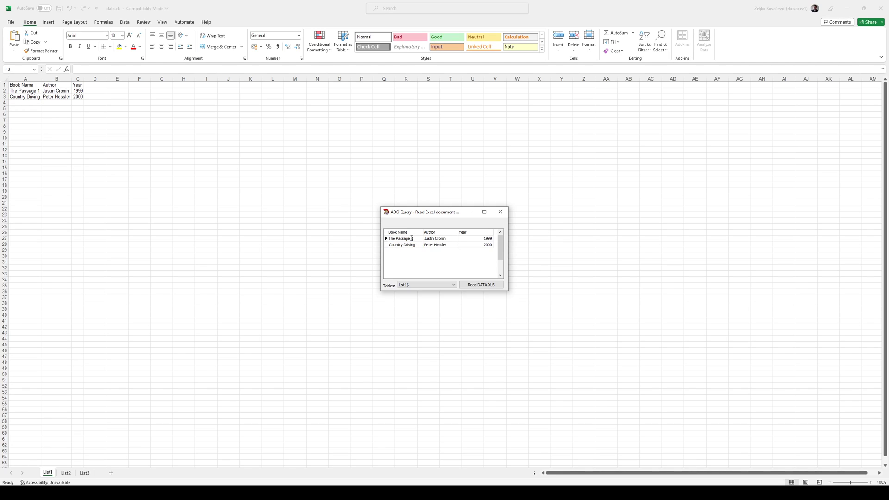
{"action": "key", "text": "BackSpace"}
{"action": "left_click", "coordinate": [420, 247]}
Append a new book row with year 332, then close the app.
{"action": "key", "text": "Down"}
{"action": "type", "text": "xcyxc"}
{"action": "key", "text": "Tab"}
{"action": "type", "text": "cxy"}
{"action": "key", "text": "Tab"}
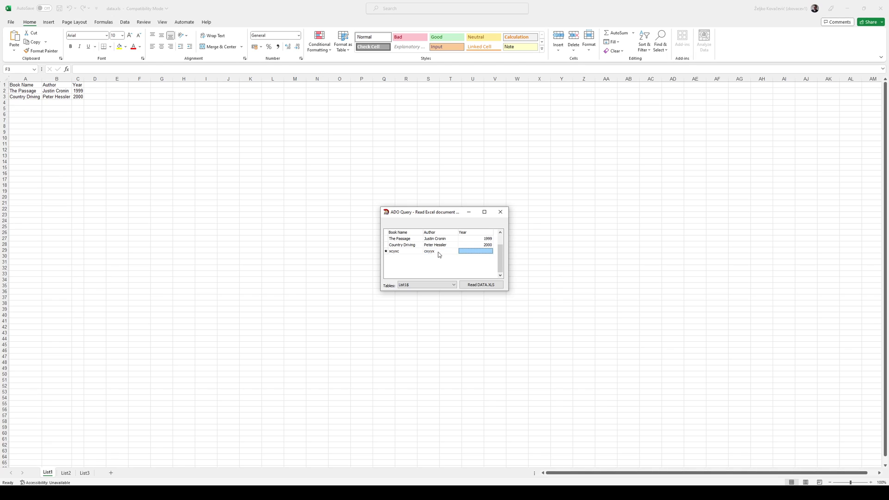
{"action": "type", "text": "332"}
{"action": "key", "text": "Up"}
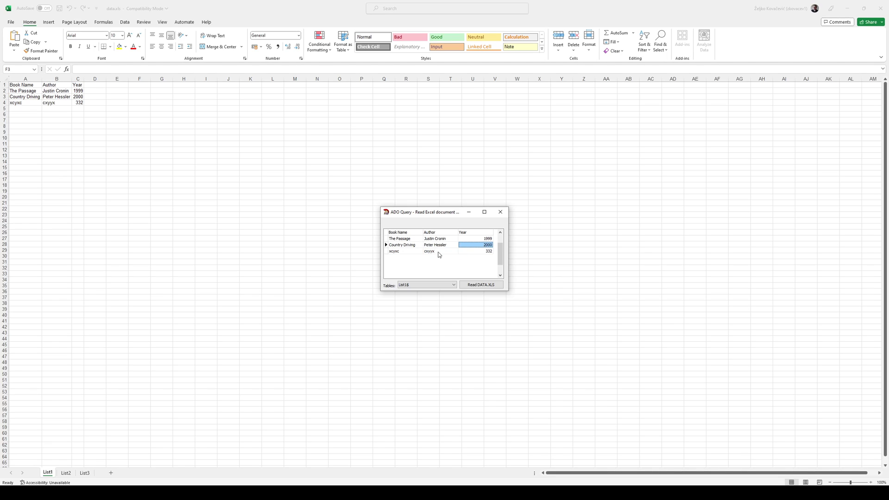
{"action": "left_click", "coordinate": [499, 213]}
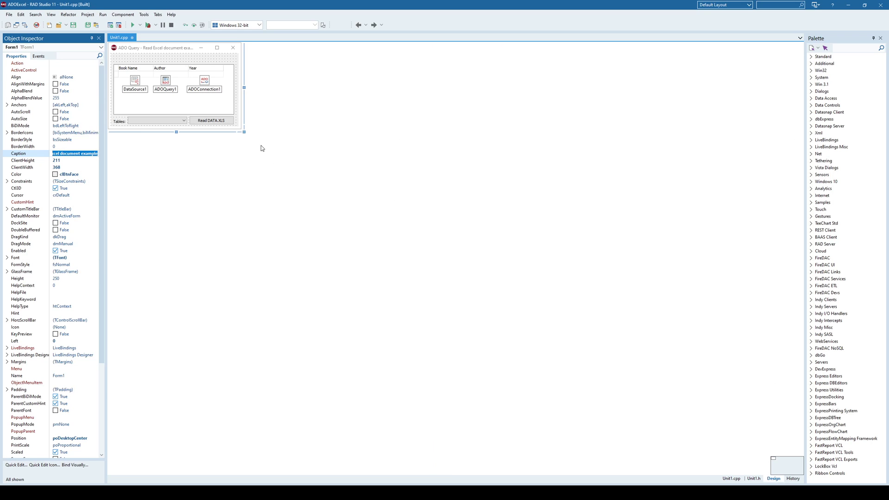
Set the form button's caption to Read DATA.XLSX in the Object Inspector.
{"action": "left_click", "coordinate": [733, 479]}
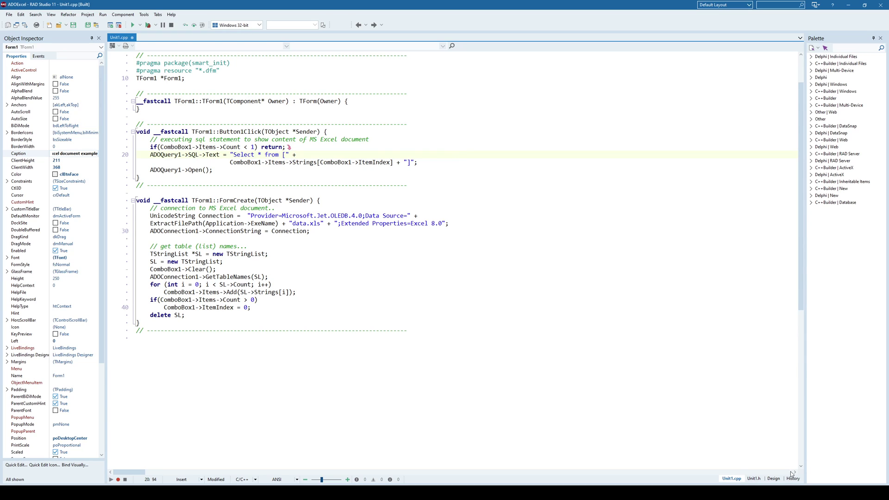
{"action": "left_click", "coordinate": [772, 479]}
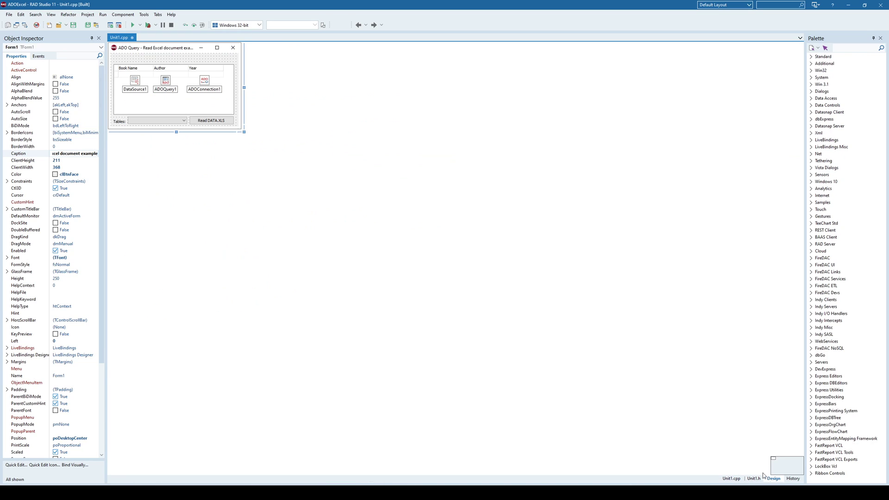
{"action": "left_click", "coordinate": [218, 123]}
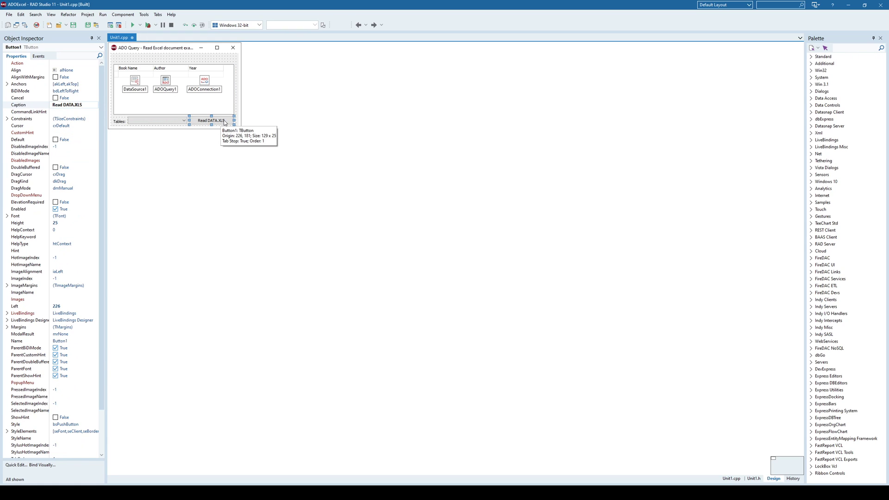
{"action": "left_click", "coordinate": [91, 105]}
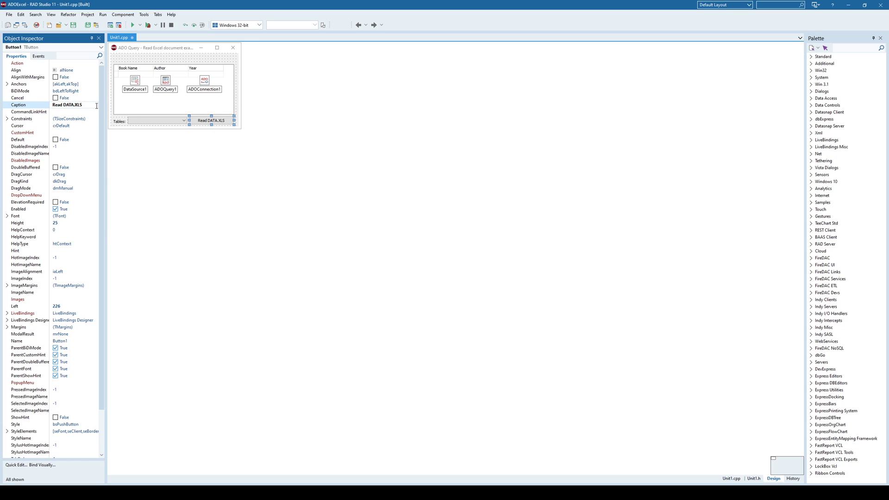
{"action": "type", "text": "X"}
{"action": "key", "text": "Return"}
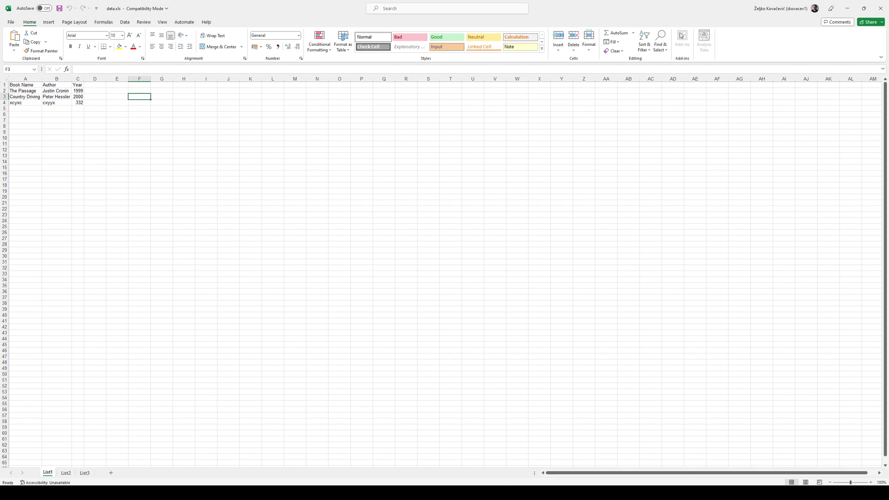
Close data.xls in Excel without saving, then open data.xlsx from Explorer.
{"action": "left_click", "coordinate": [881, 7]}
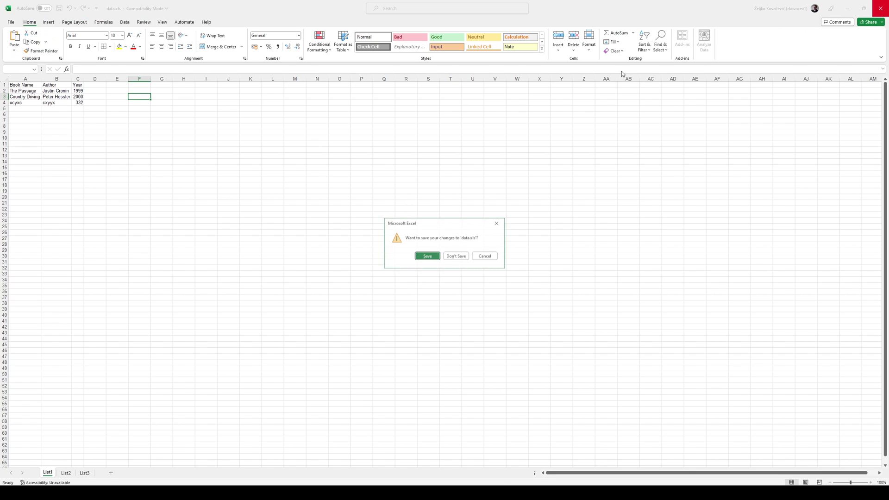
{"action": "left_click", "coordinate": [448, 257]}
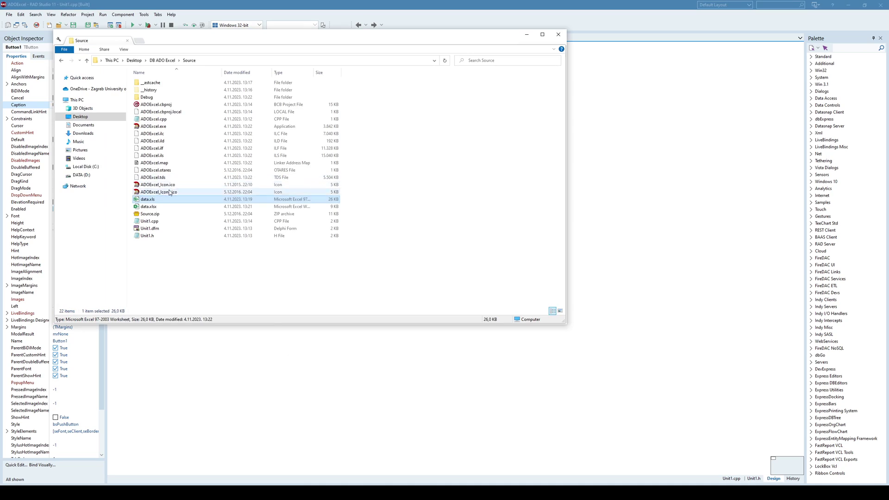
{"action": "left_click", "coordinate": [155, 209]}
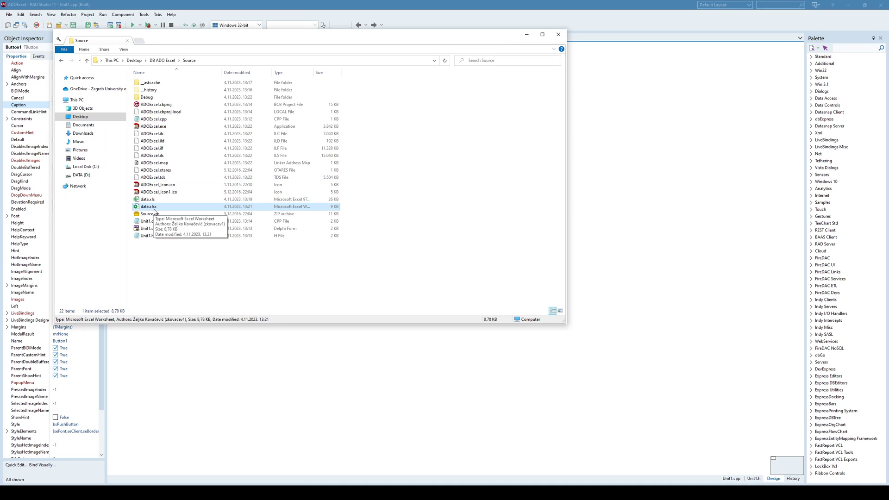
{"action": "double_click", "coordinate": [162, 209]}
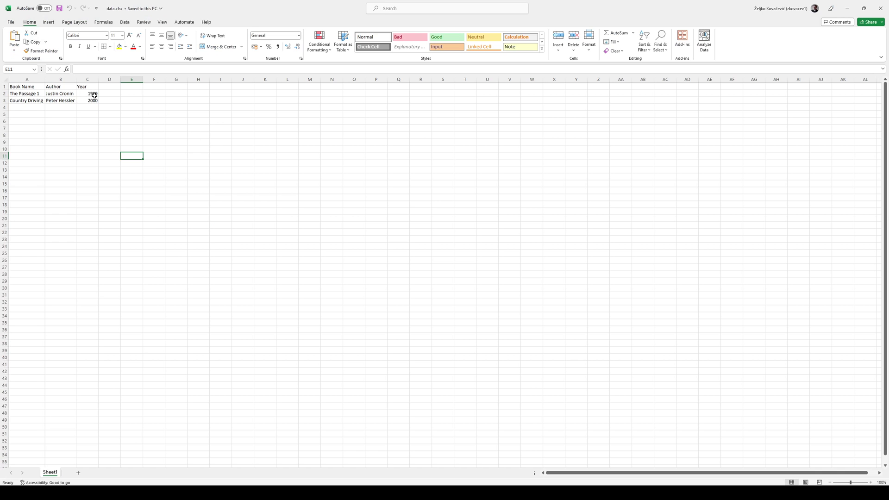
Select and inspect the two book rows in A1:C3 of data.xlsx.
{"action": "left_click_drag", "start_coordinate": [94, 100], "coordinate": [28, 87]}
{"action": "left_click", "coordinate": [50, 101]}
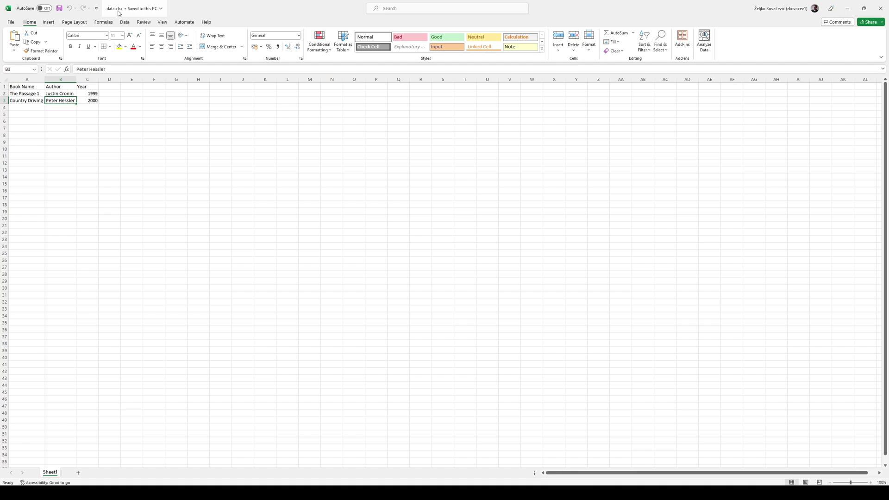
Replace Microsoft.Jet.OLEDB.4.0 with Microsoft.ACE.OLEDB.12.0 and remove the duplicated Provider= text.
{"action": "left_click", "coordinate": [487, 494]}
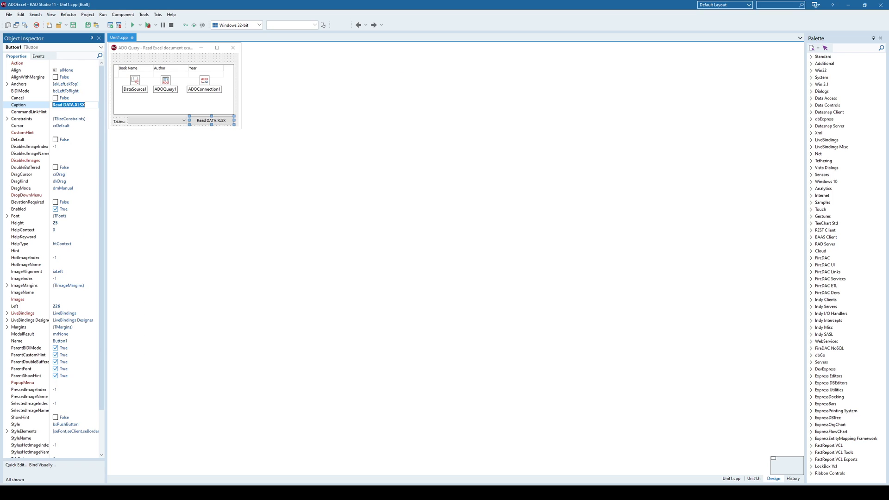
{"action": "double_click", "coordinate": [222, 122]}
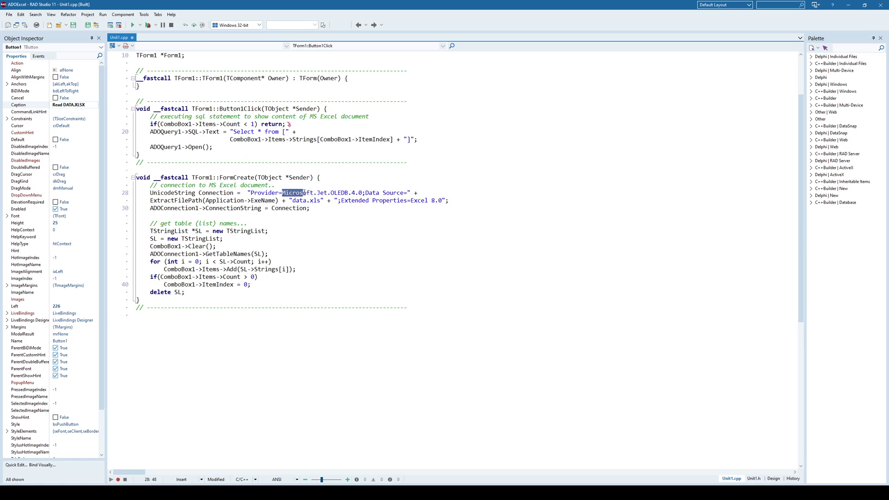
{"action": "left_click_drag", "start_coordinate": [283, 193], "coordinate": [363, 193]}
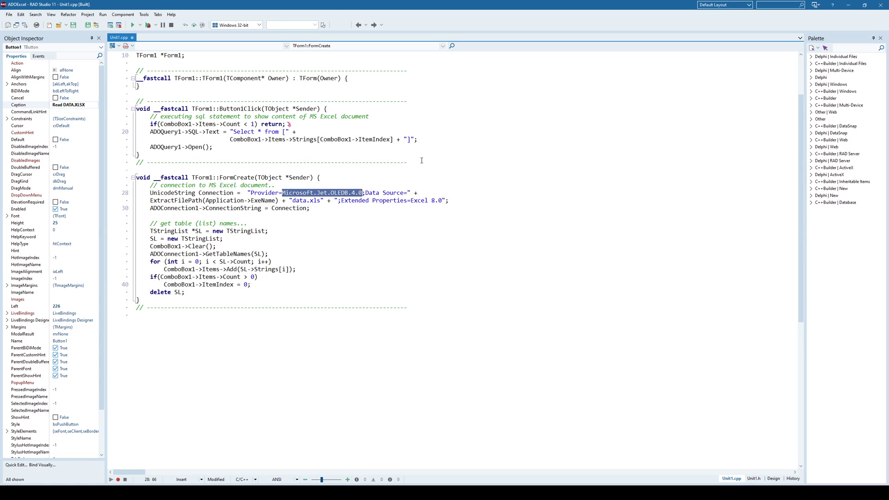
{"action": "type", "text": "Provider=Microsoft.ACE.OLEDB.12.0"}
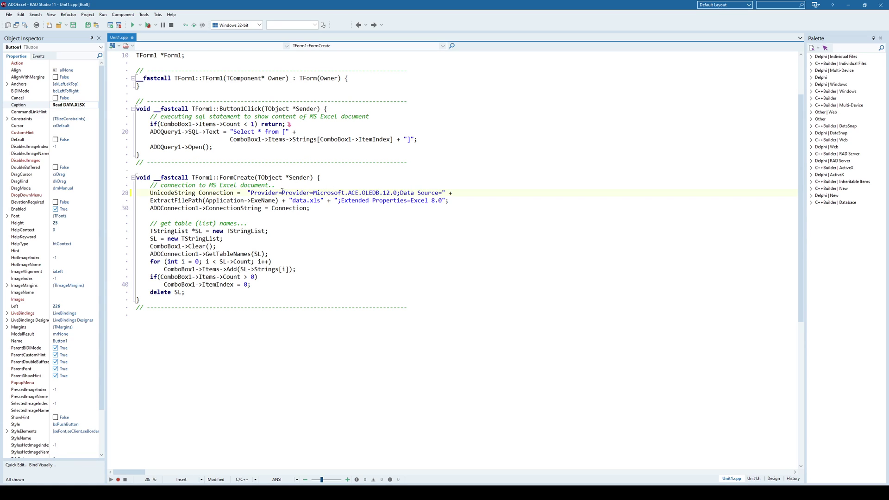
{"action": "left_click_drag", "start_coordinate": [282, 192], "coordinate": [314, 193]}
{"action": "key", "text": "Delete"}
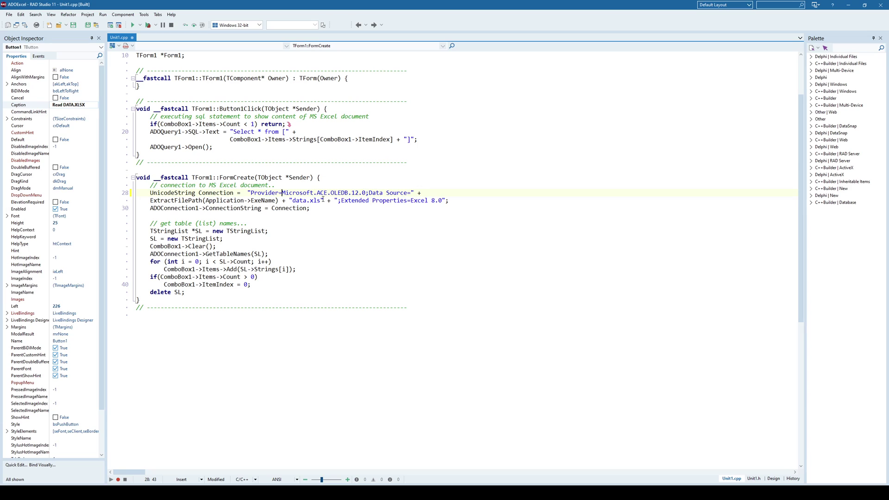
Add an x so the connection string's data source reads data.xlsx.
{"action": "left_click", "coordinate": [323, 200]}
{"action": "type", "text": "x"}
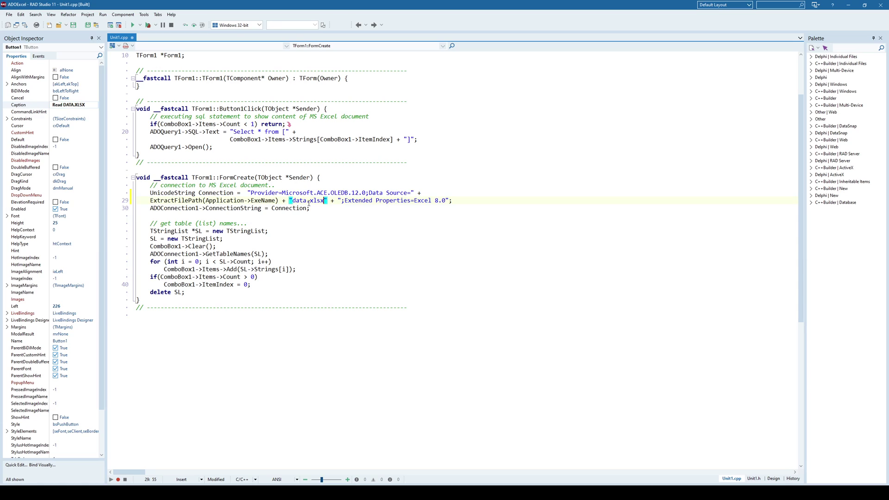
{"action": "left_click_drag", "start_coordinate": [325, 200], "coordinate": [296, 201]}
{"action": "left_click", "coordinate": [315, 202]}
{"action": "left_click", "coordinate": [774, 479]}
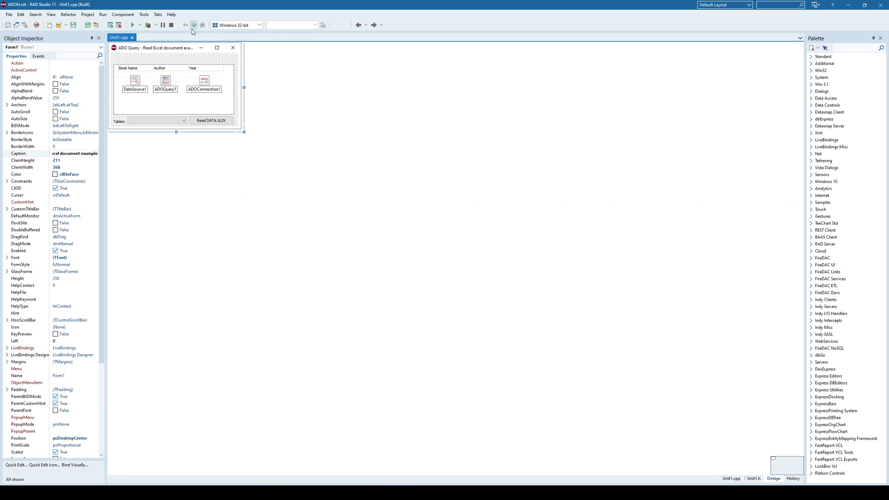
{"action": "left_click", "coordinate": [133, 26]}
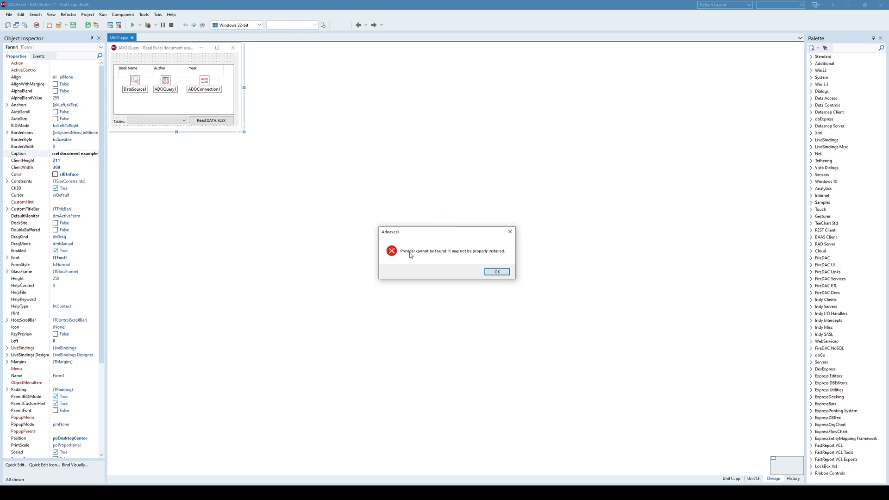
{"action": "left_click", "coordinate": [497, 272]}
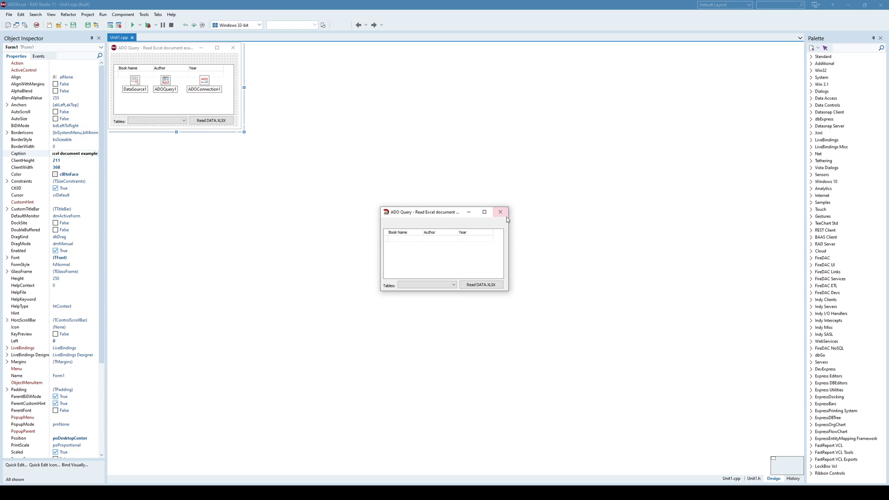
{"action": "left_click", "coordinate": [506, 217]}
Delete the extra space before the connection string's opening quote in Button1Click.
{"action": "double_click", "coordinate": [205, 122]}
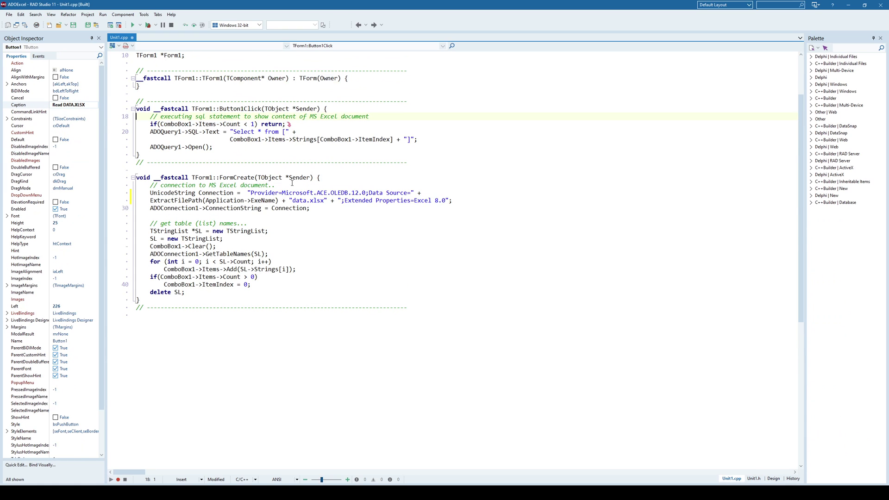
{"action": "left_click_drag", "start_coordinate": [249, 193], "coordinate": [351, 193]}
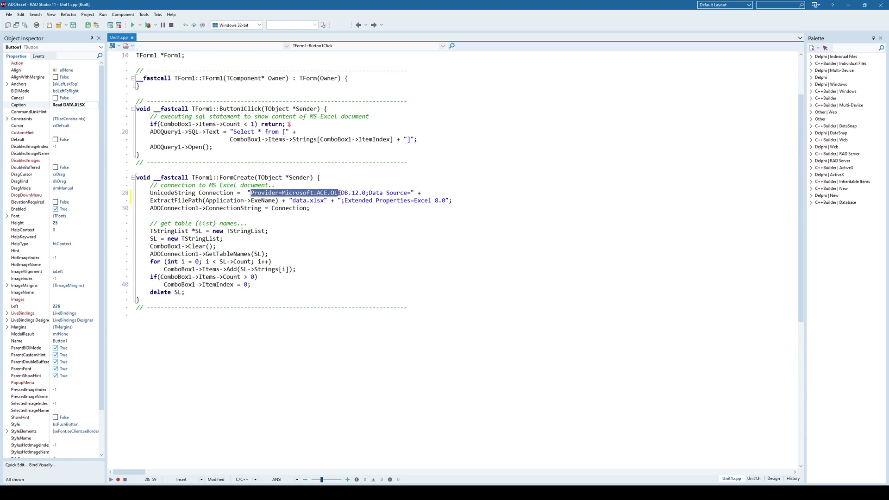
{"action": "left_click", "coordinate": [358, 193]}
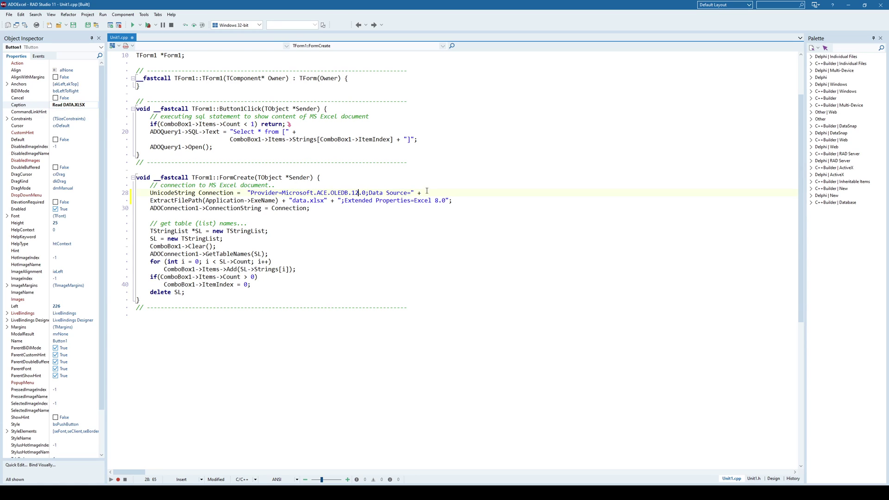
{"action": "left_click", "coordinate": [244, 193]}
{"action": "key", "text": "Delete"}
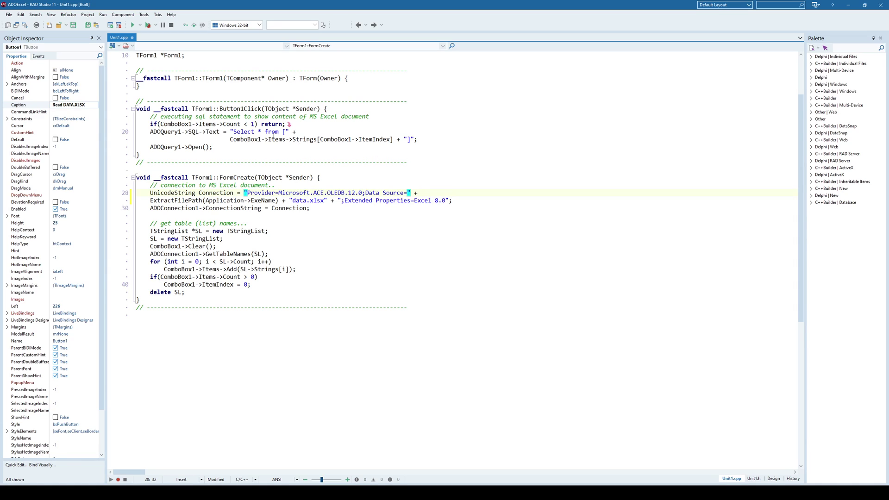
Make Windows 64-bit the target platform in the Projects window and run the app.
{"action": "left_click", "coordinate": [51, 15]}
{"action": "mouse_move", "coordinate": [77, 31]}
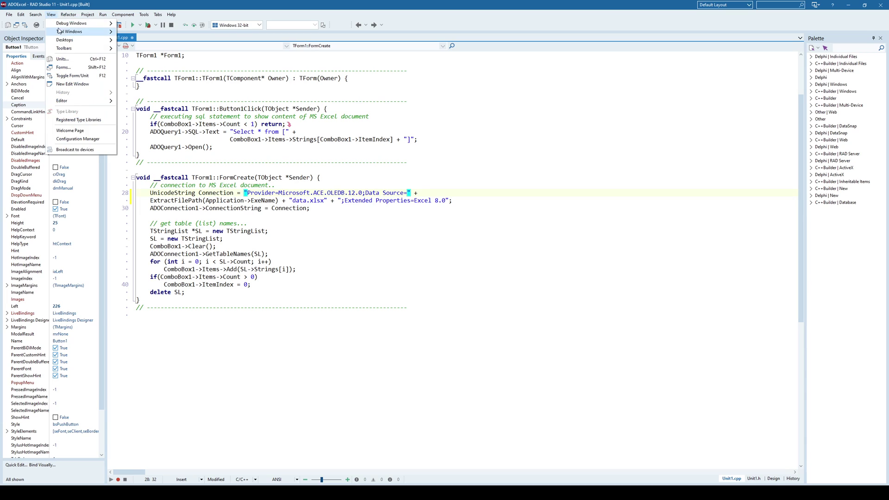
{"action": "left_click", "coordinate": [135, 32]}
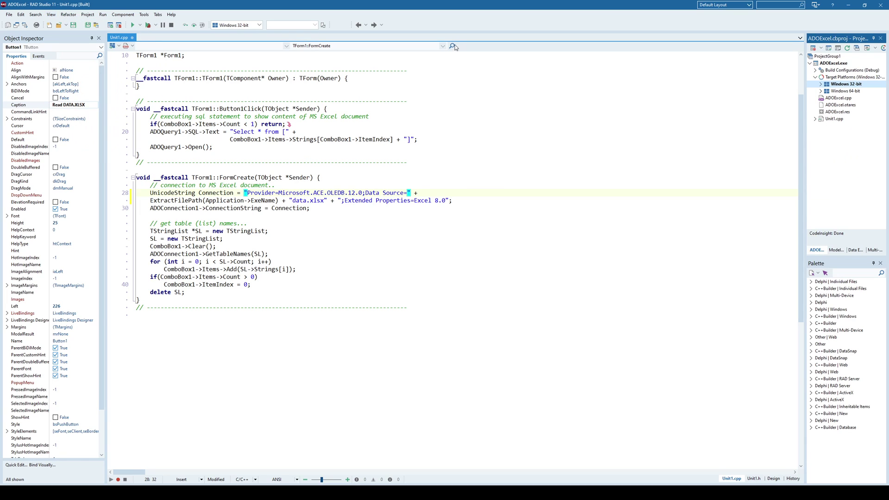
{"action": "double_click", "coordinate": [847, 92]}
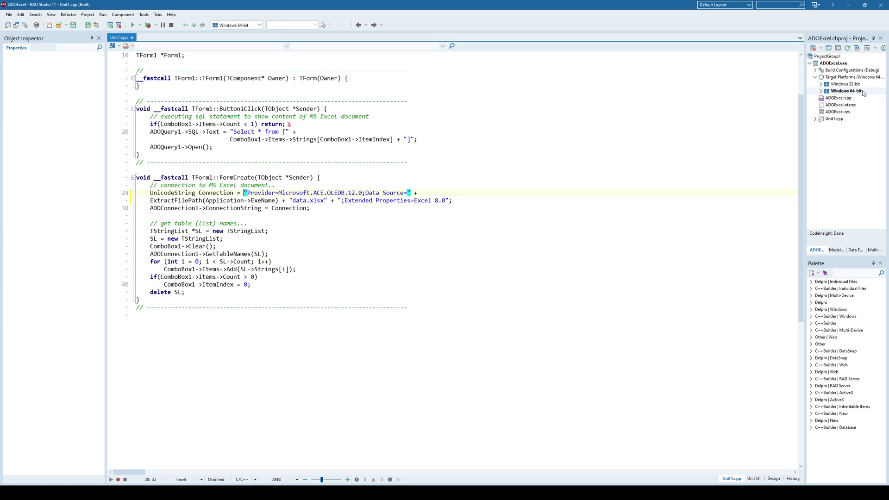
{"action": "left_click", "coordinate": [133, 25]}
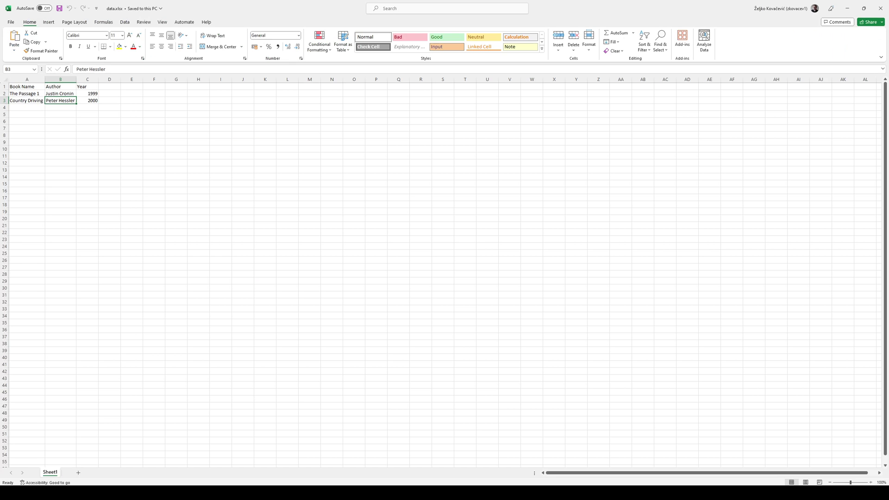
Load data.xlsx into the grid and rename The Passage 1 to The Passage.
{"action": "key", "text": "alt+Tab"}
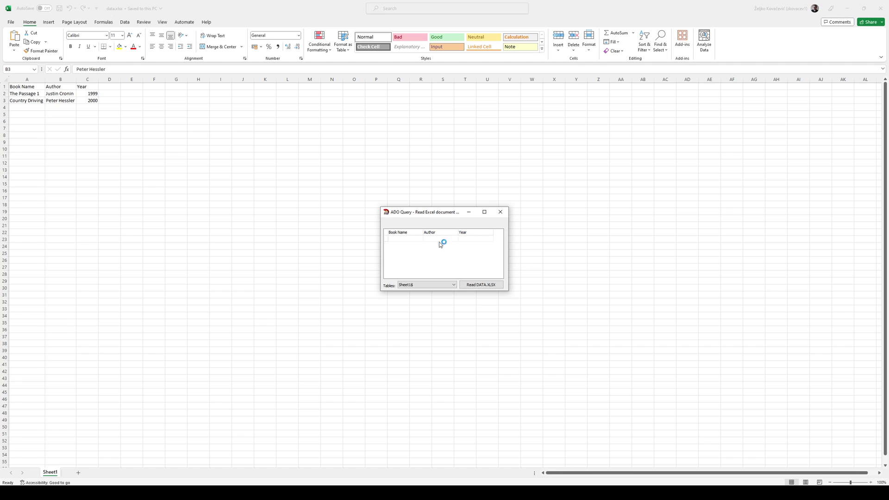
{"action": "left_click", "coordinate": [479, 286]}
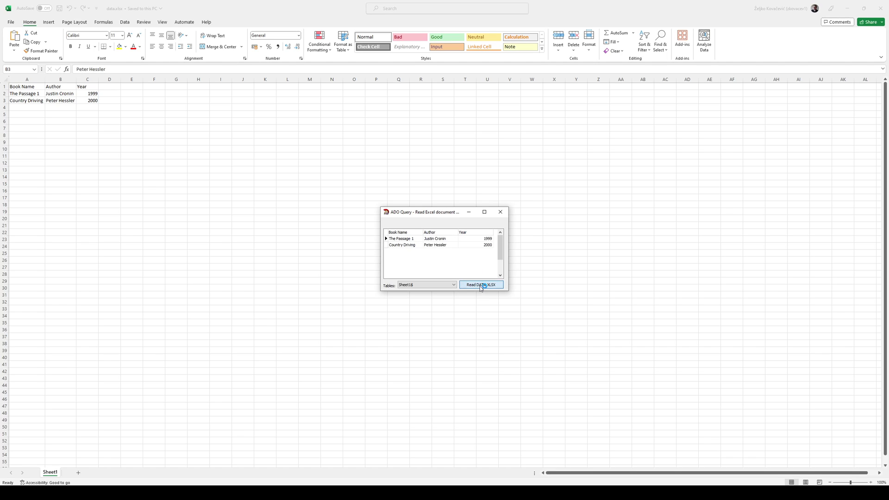
{"action": "left_click", "coordinate": [416, 238]}
{"action": "key", "text": "Down"}
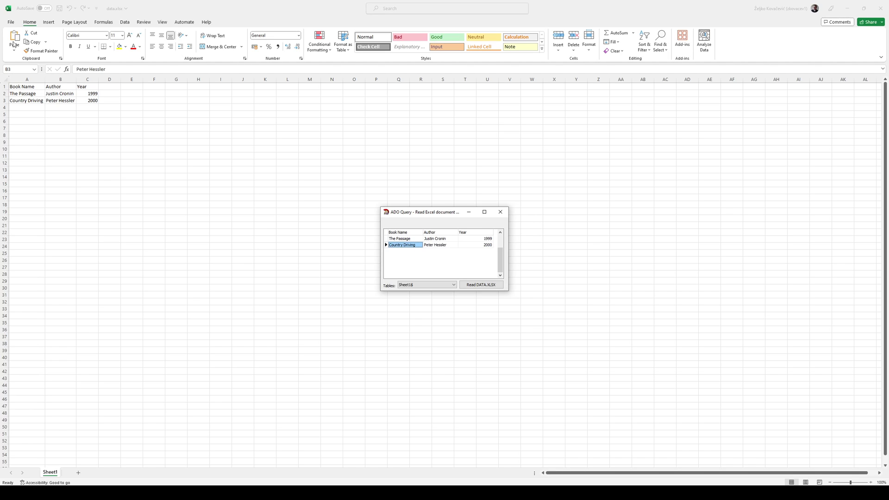
Add the row asdfdaf, sdasd, 23123 and verify it in Excel.
{"action": "key", "text": "Down"}
{"action": "type", "text": "asdfdaf"}
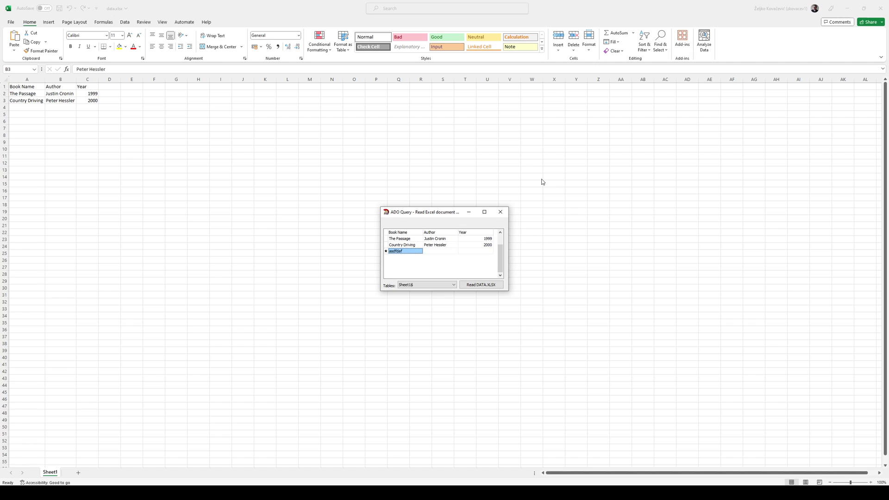
{"action": "key", "text": "Tab"}
{"action": "type", "text": "sdasd"}
{"action": "key", "text": "Tab"}
{"action": "type", "text": "2"}
{"action": "type", "text": "23123"}
{"action": "key", "text": "Up"}
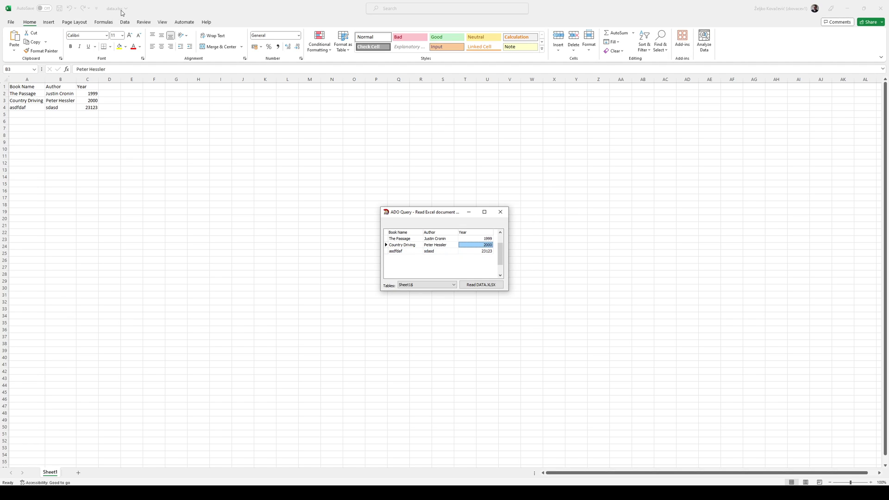
{"action": "left_click", "coordinate": [114, 9]}
{"action": "left_click", "coordinate": [128, 12]}
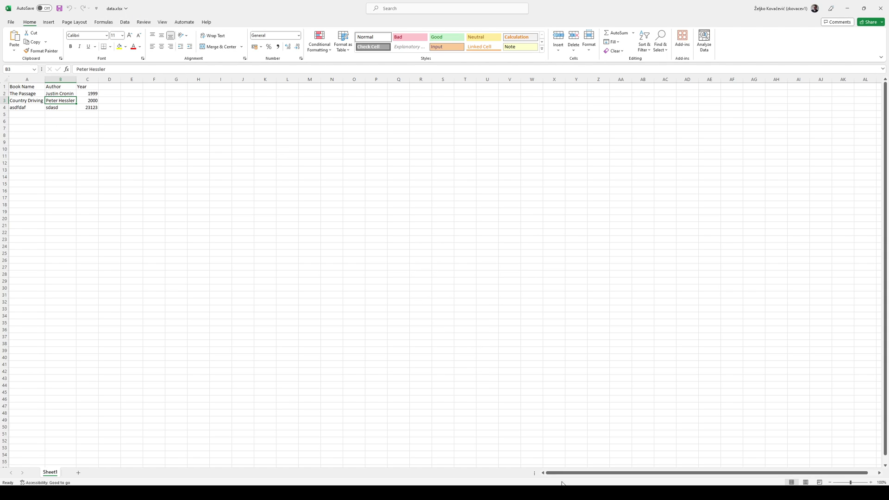
Close the query app and review the Provider=Microsoft.ACE.OLEDB.12.0 text in the code.
{"action": "left_click", "coordinate": [500, 212]}
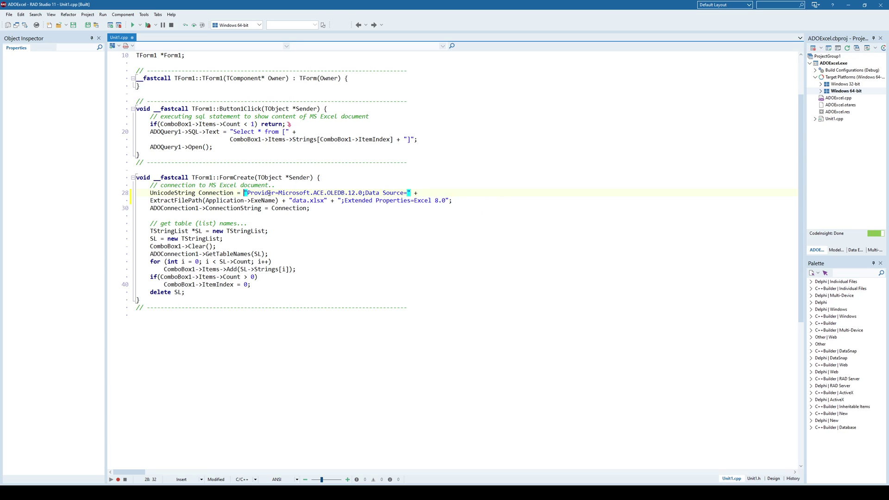
{"action": "left_click_drag", "start_coordinate": [269, 193], "coordinate": [362, 195]}
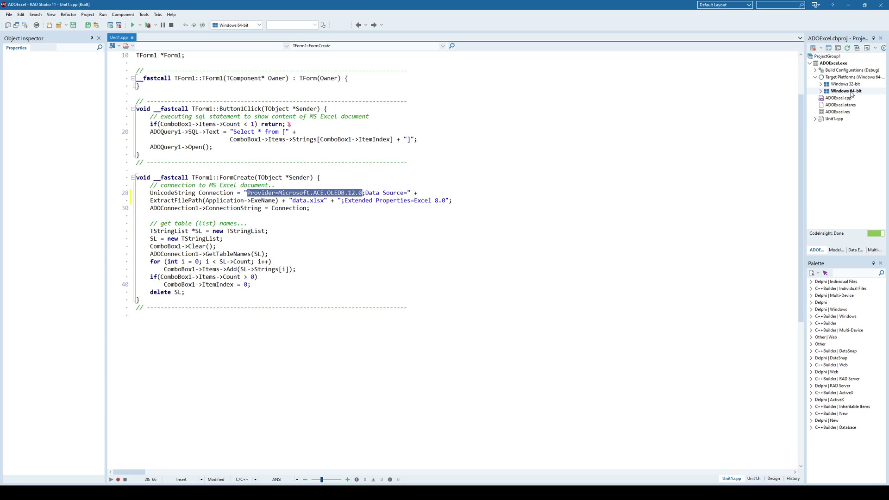
{"action": "left_click", "coordinate": [396, 216]}
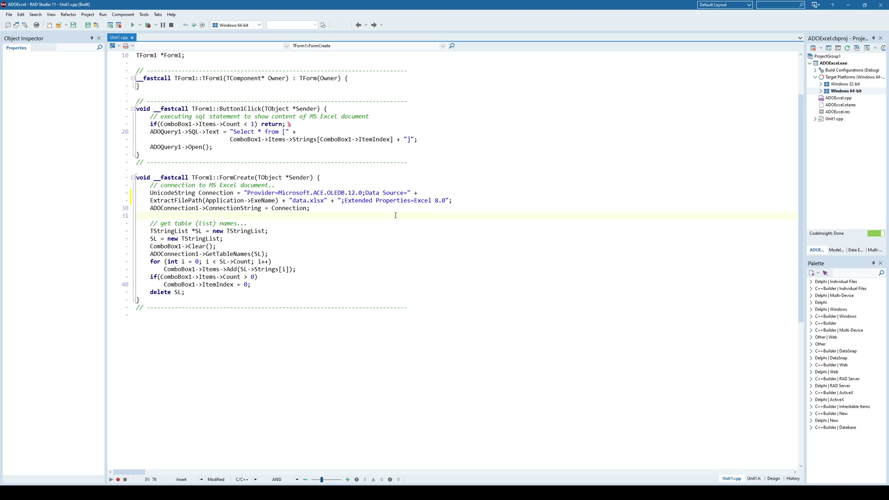